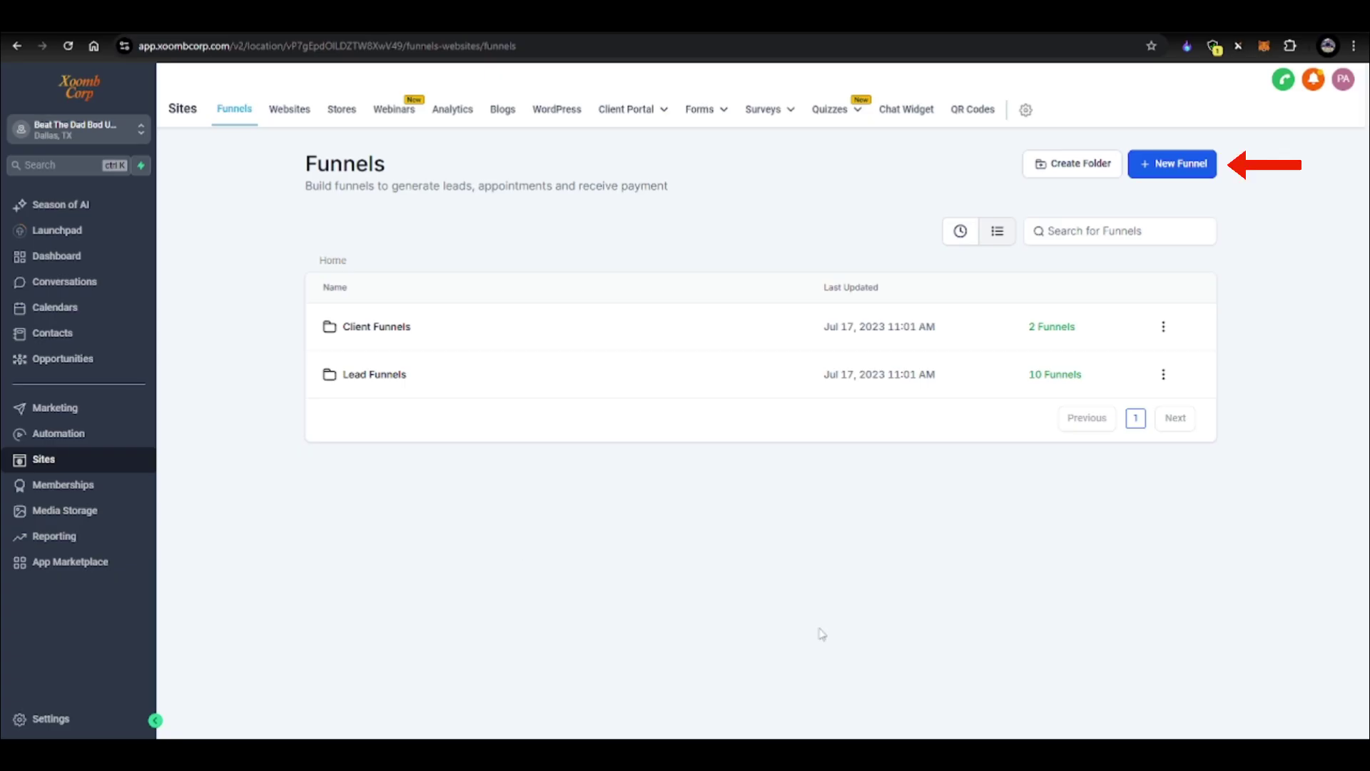
# Start a new funnel from templates and browse the prebuilt Template Library.
pyautogui.click(1169, 168)
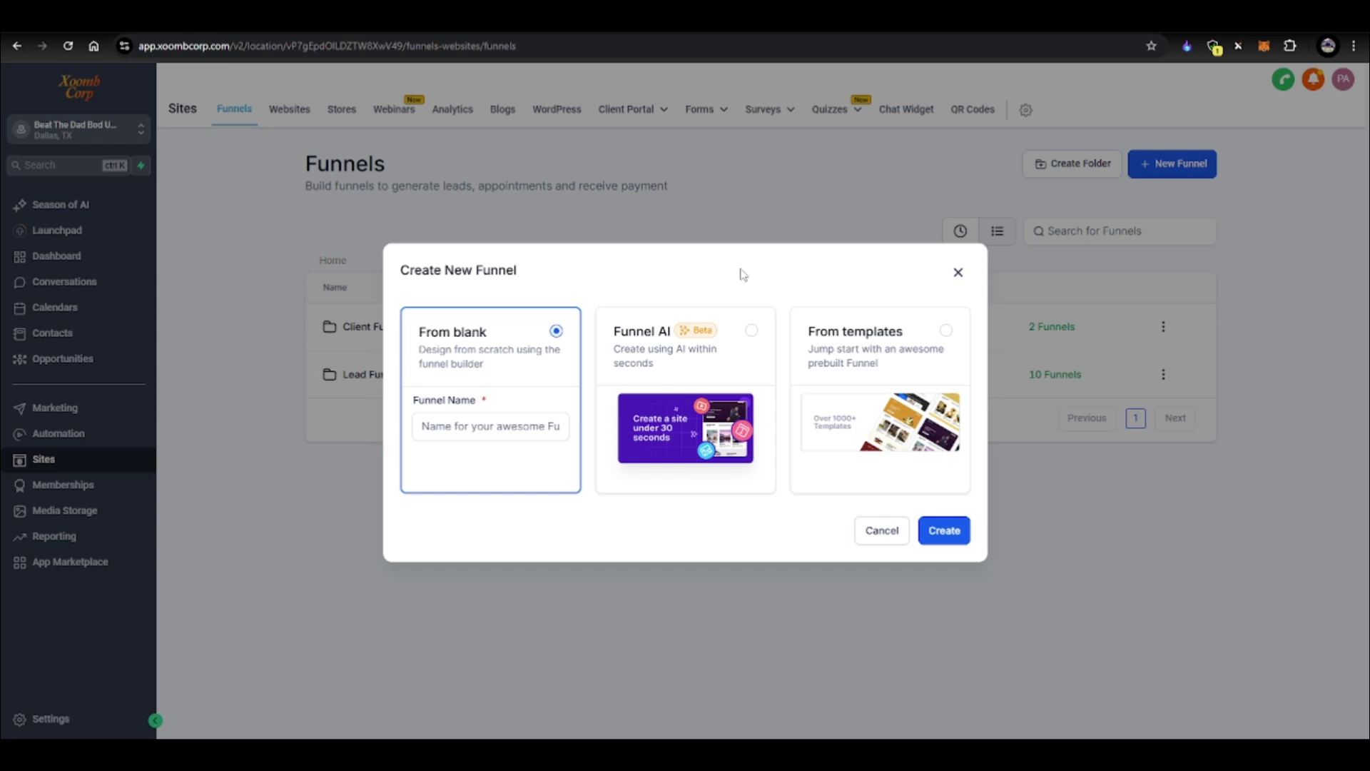
pyautogui.click(875, 363)
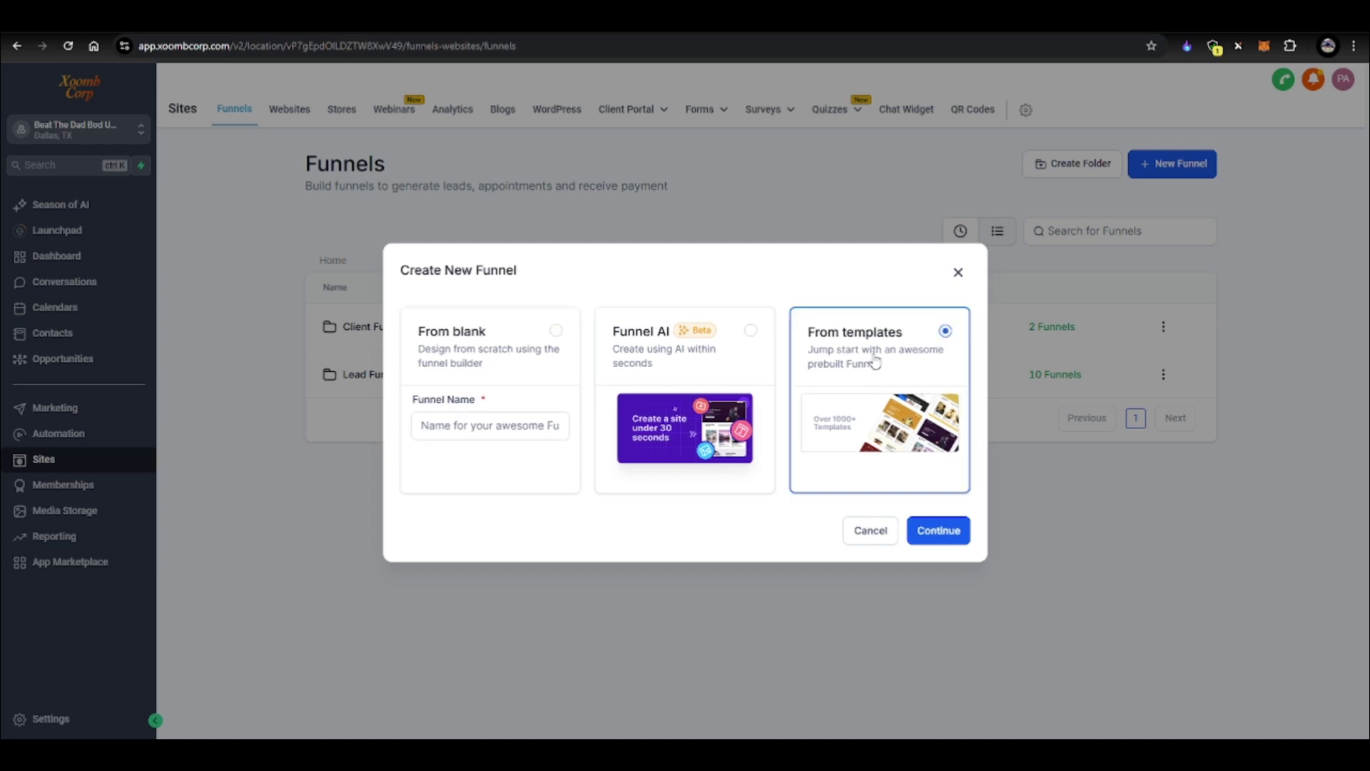
pyautogui.click(937, 531)
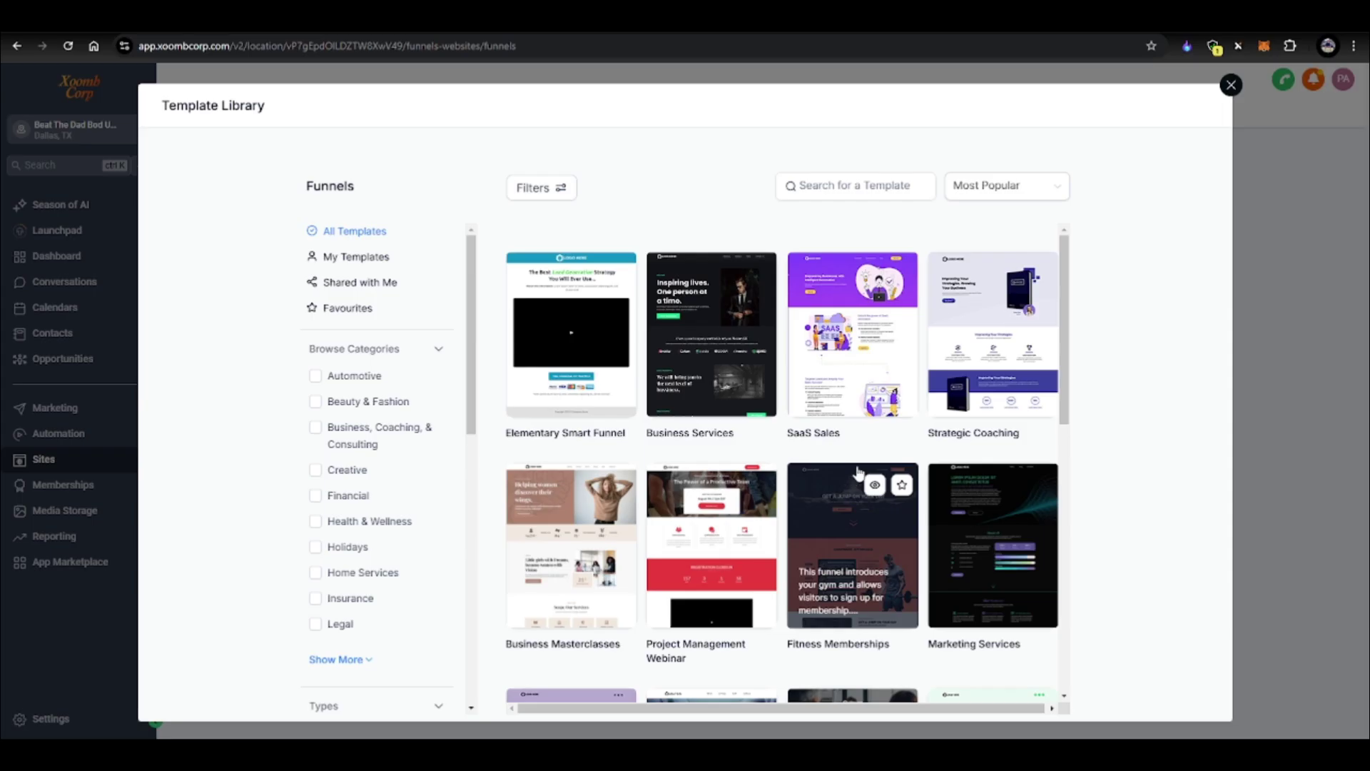
pyautogui.scroll(-1, 857, 472)
pyautogui.scroll(-1, 943, 465)
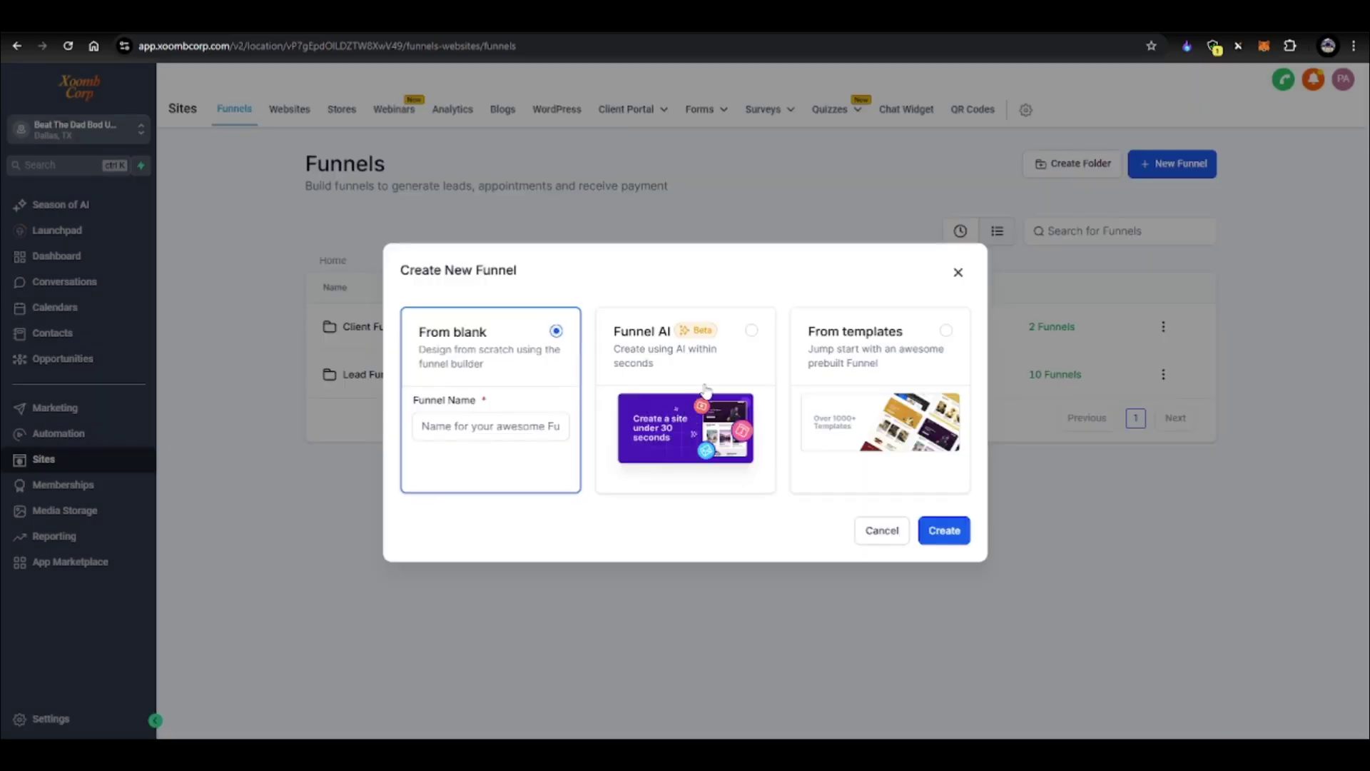
# Try the Funnel AI setup, then switch back to building the funnel from blank.
pyautogui.click(706, 372)
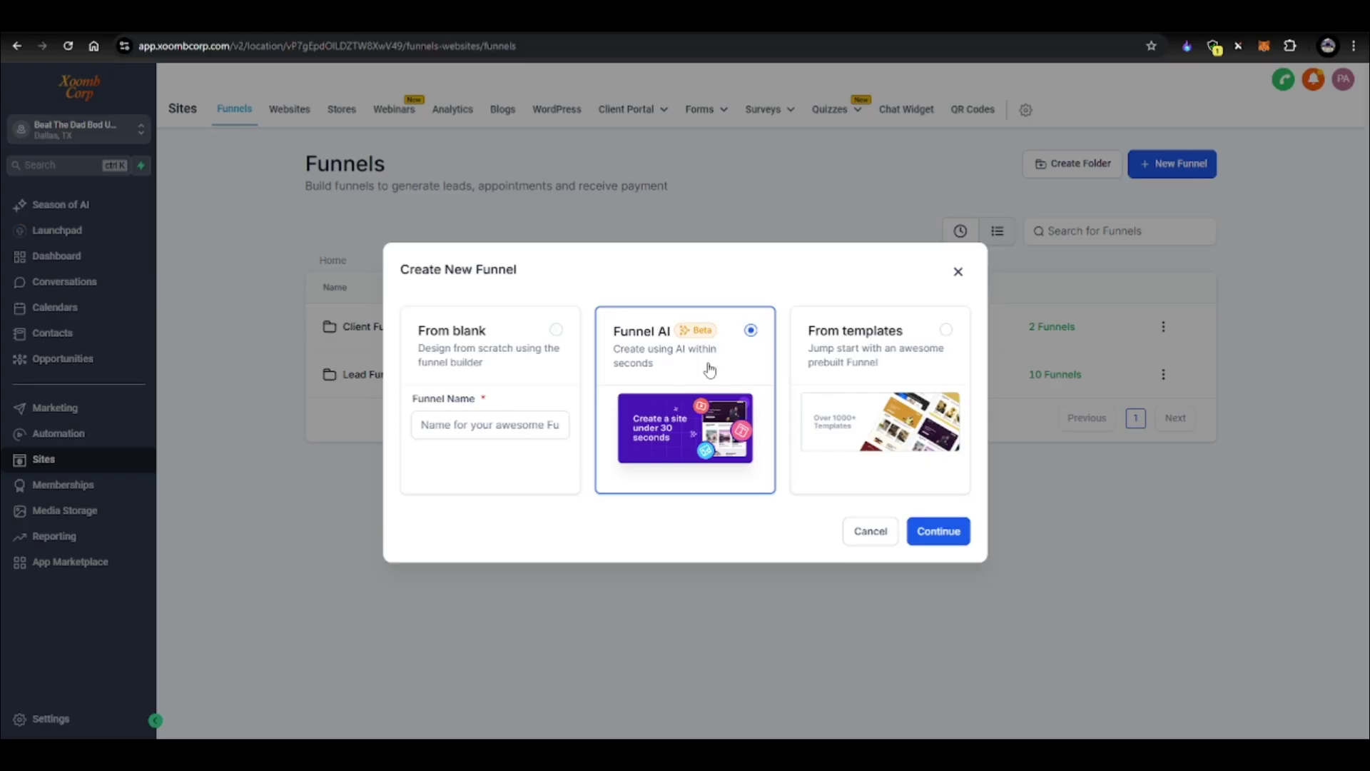
pyautogui.click(938, 532)
pyautogui.click(519, 371)
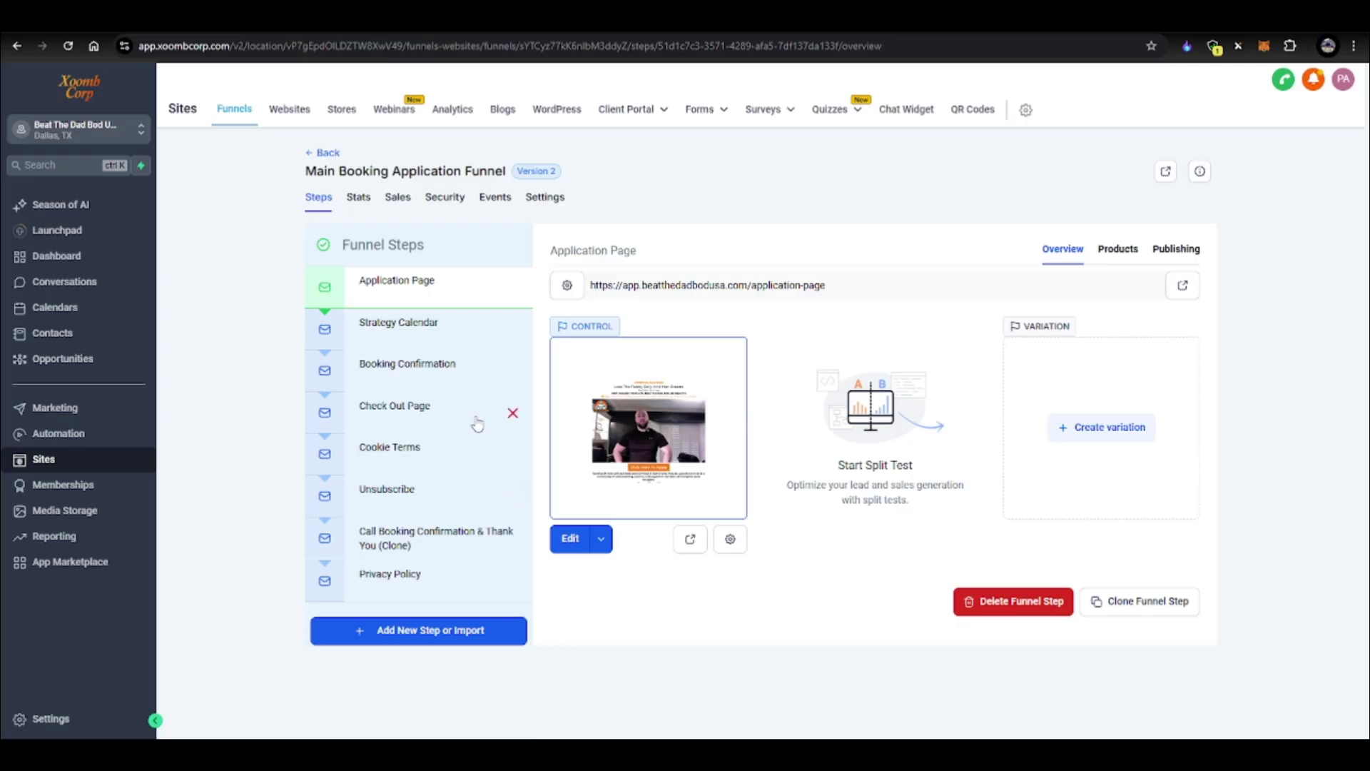
pyautogui.moveTo(429, 447)
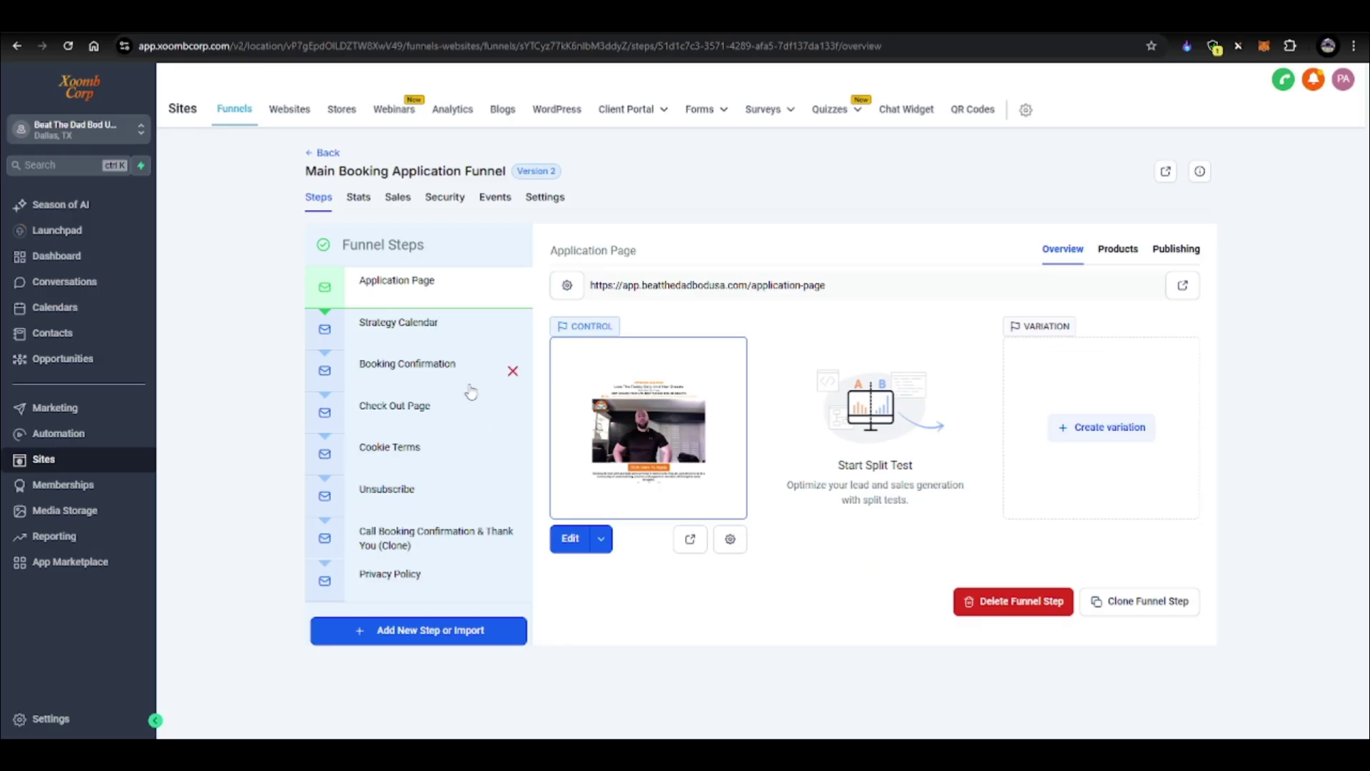
# Bring up Add New Step or Import on the funnel's steps list.
pyautogui.click(489, 635)
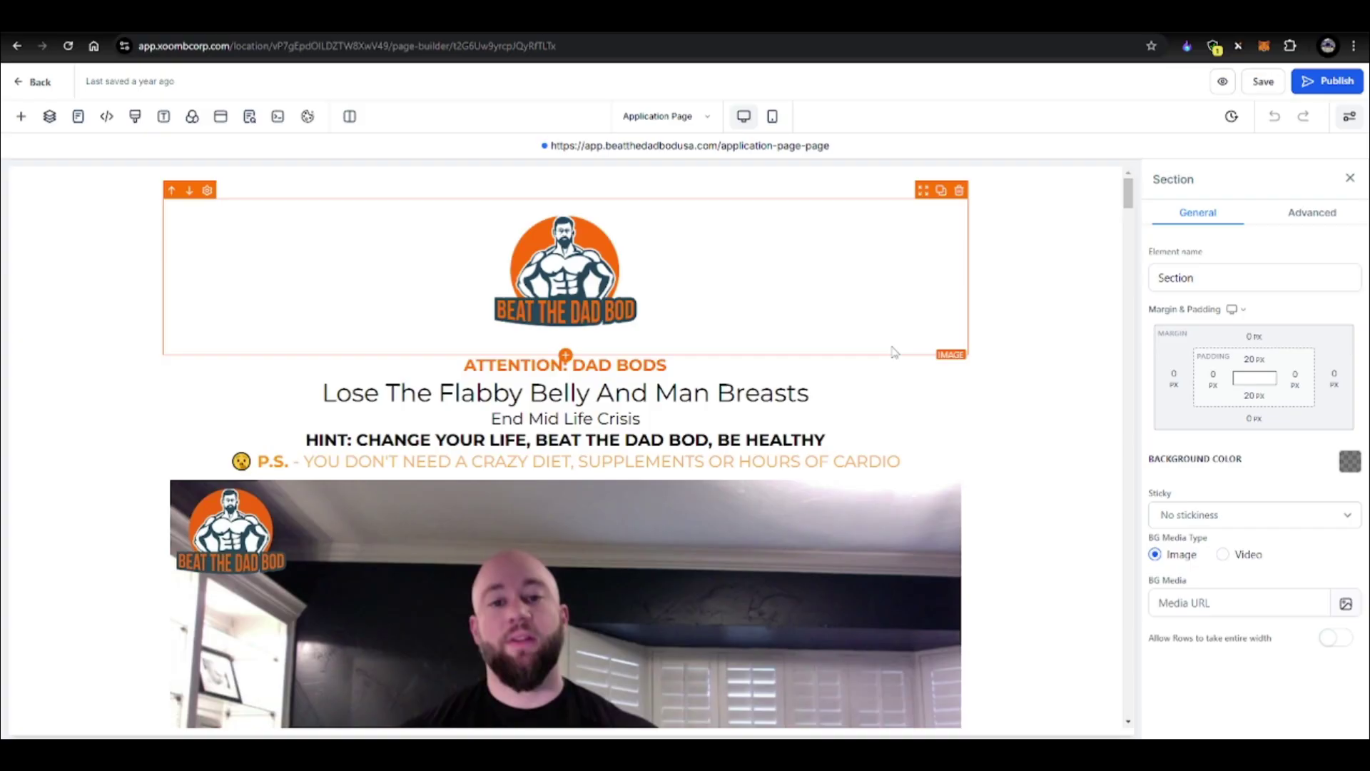
# Drag a headline, an image and a button element onto the Application Page.
pyautogui.click(20, 115)
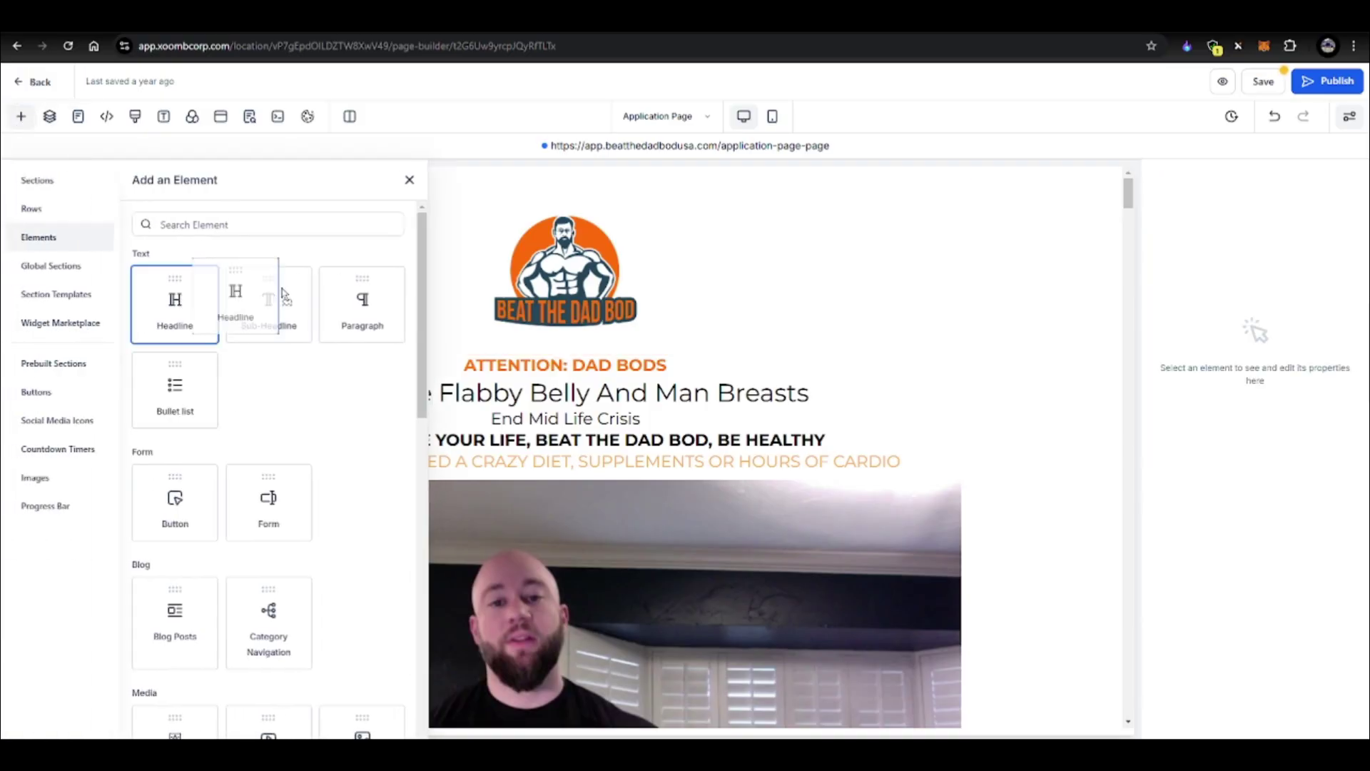
pyautogui.moveTo(175, 304); pyautogui.dragTo(571, 248)
pyautogui.click(20, 116)
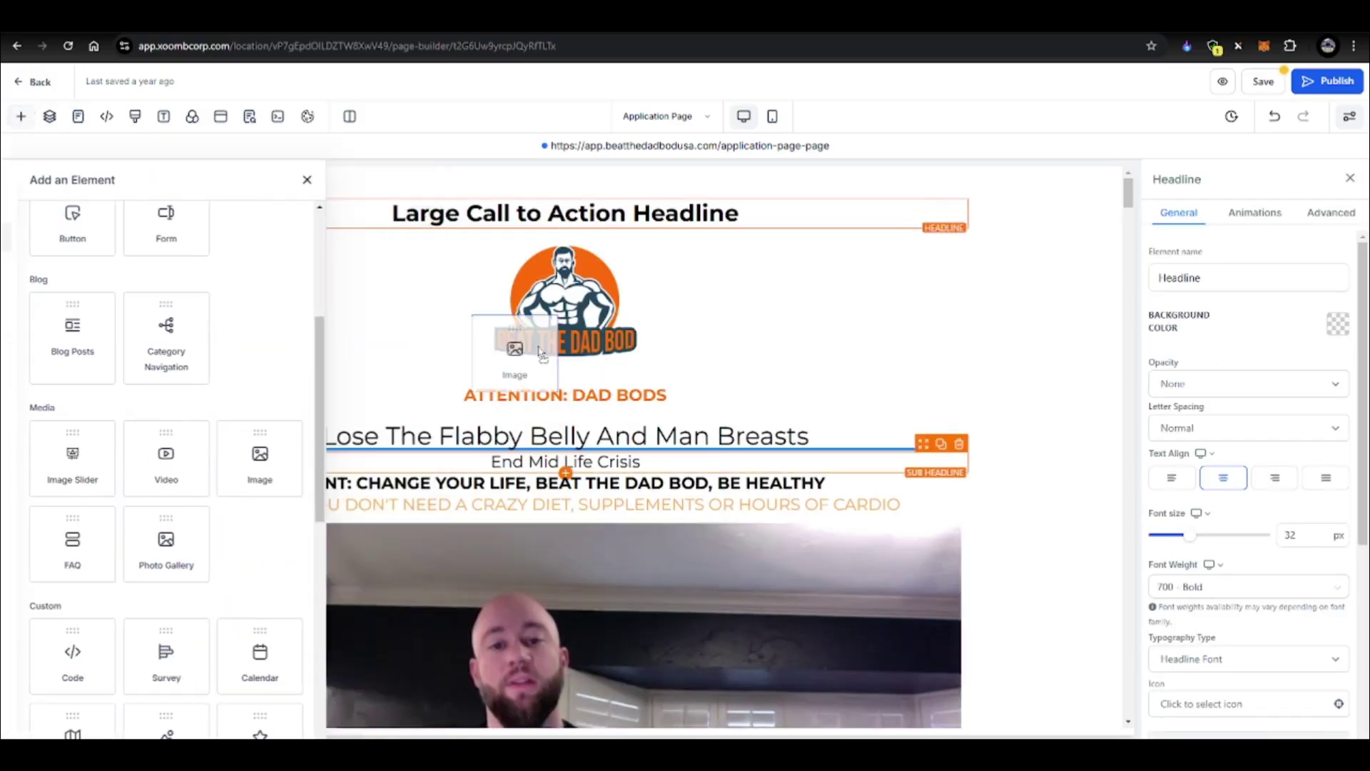
pyautogui.moveTo(362, 460); pyautogui.dragTo(566, 247)
pyautogui.click(20, 116)
pyautogui.moveTo(175, 220); pyautogui.dragTo(600, 353)
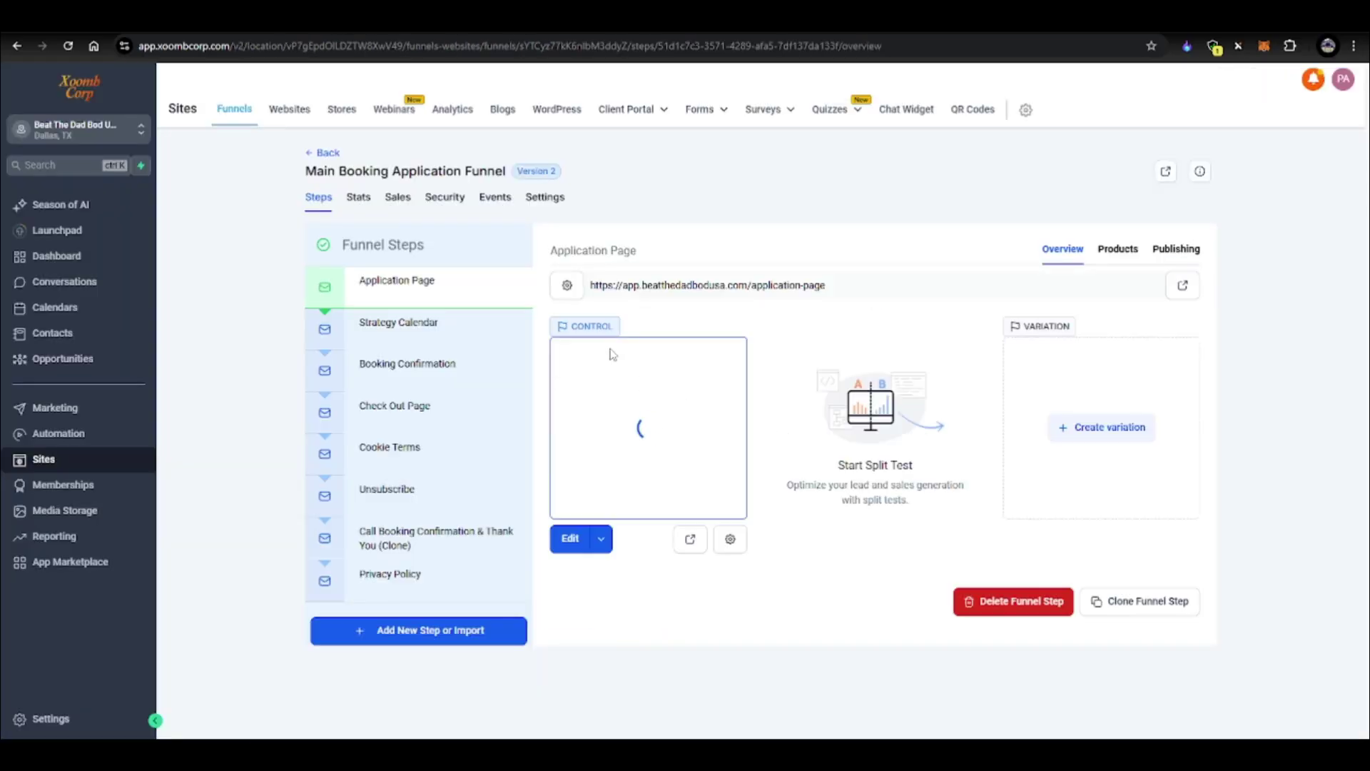
# Review the funnel's domain, path, and head and body tracking code settings, then return to Steps.
pyautogui.click(544, 197)
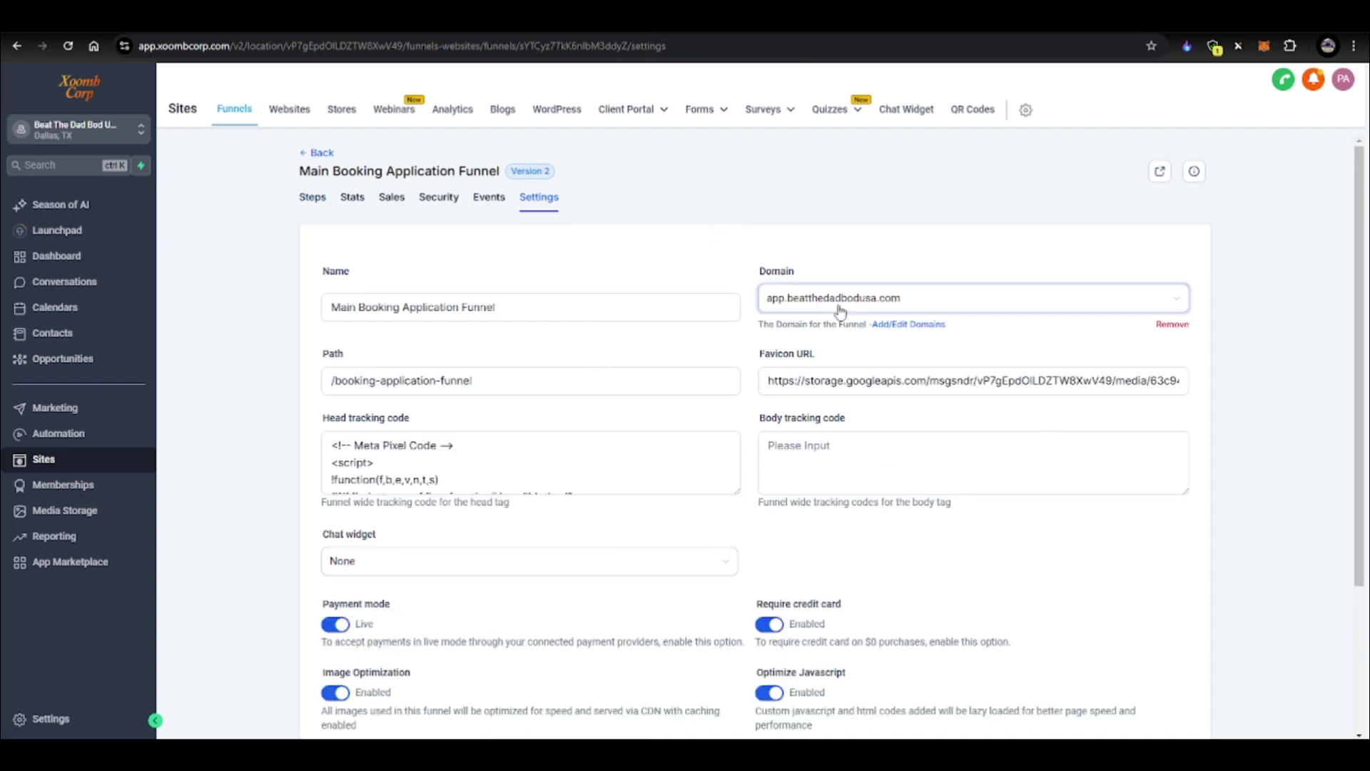
pyautogui.scroll(-2, 861, 311)
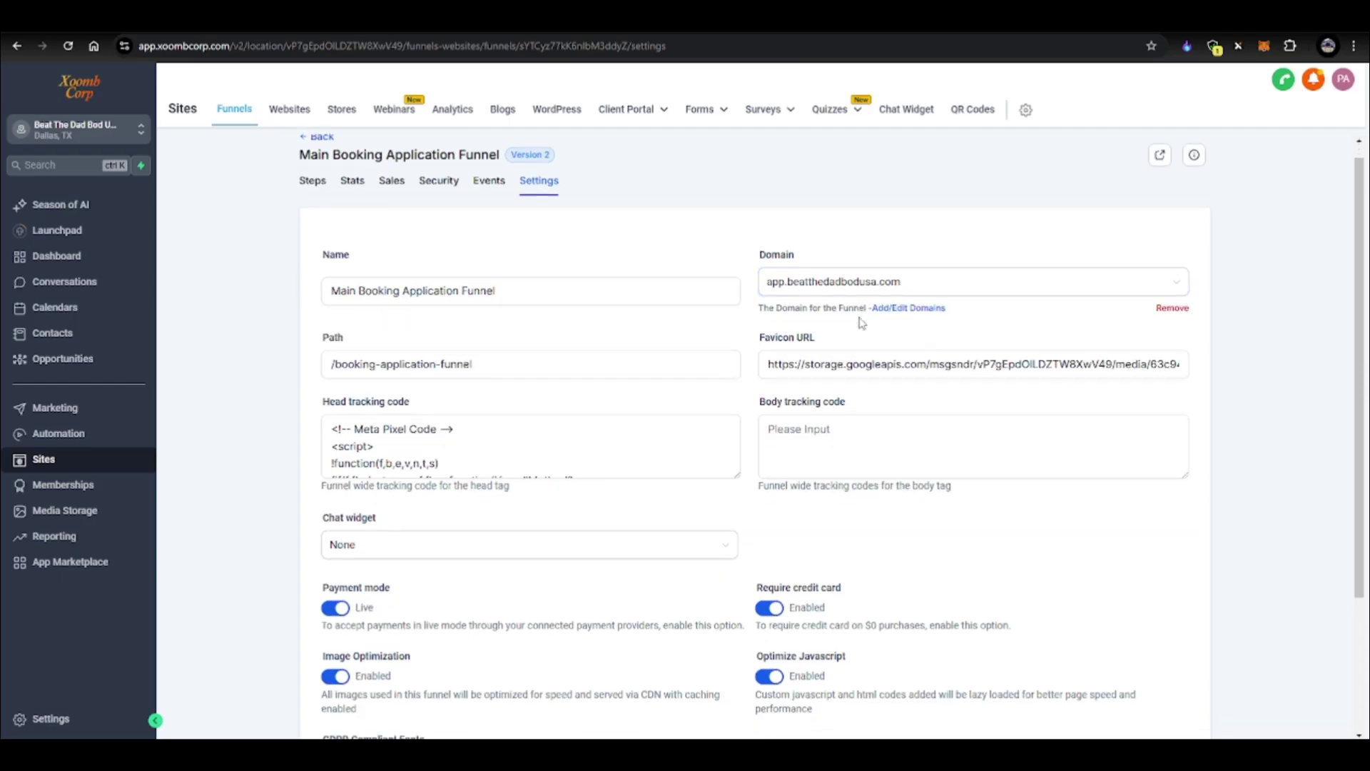
pyautogui.click(611, 431)
pyautogui.scroll(-3, 676, 380)
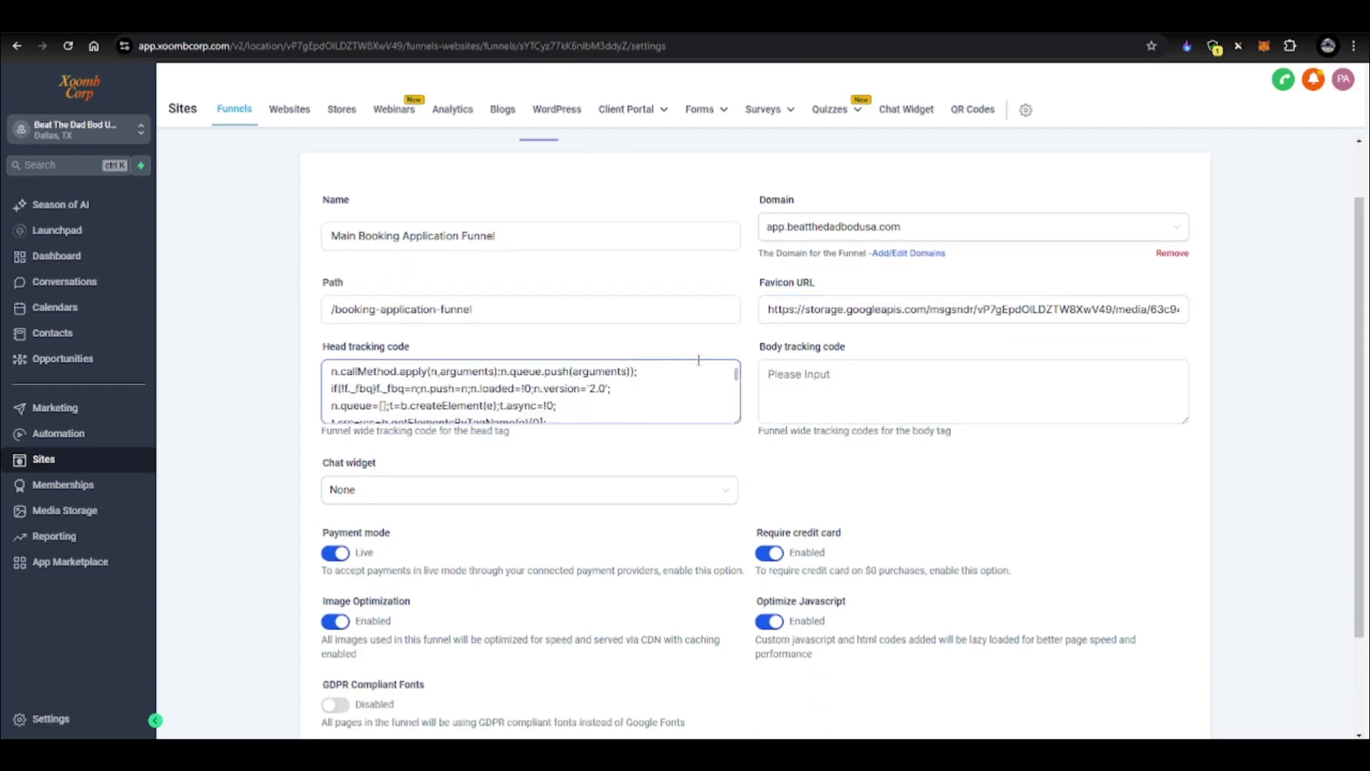
pyautogui.scroll(3, 672, 380)
pyautogui.click(952, 390)
pyautogui.click(1036, 467)
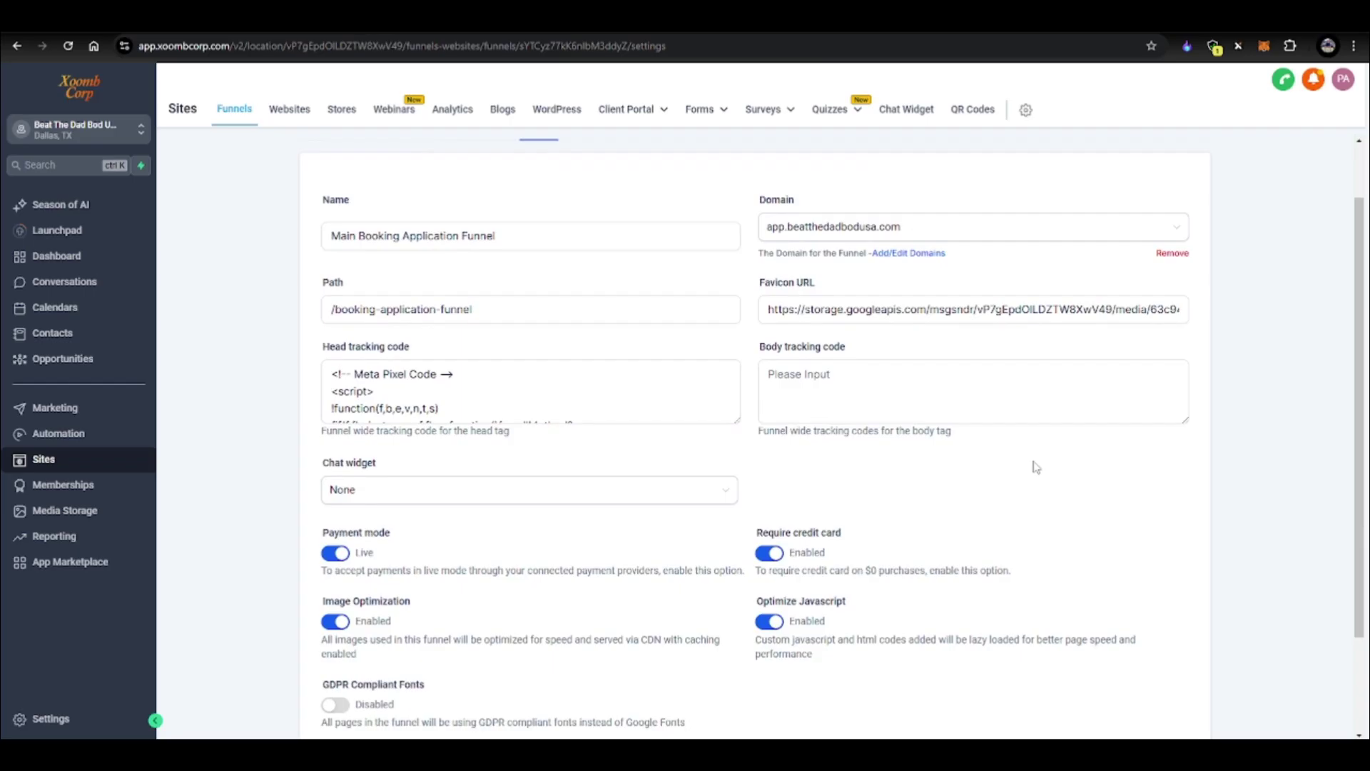
pyautogui.scroll(-3, 1036, 468)
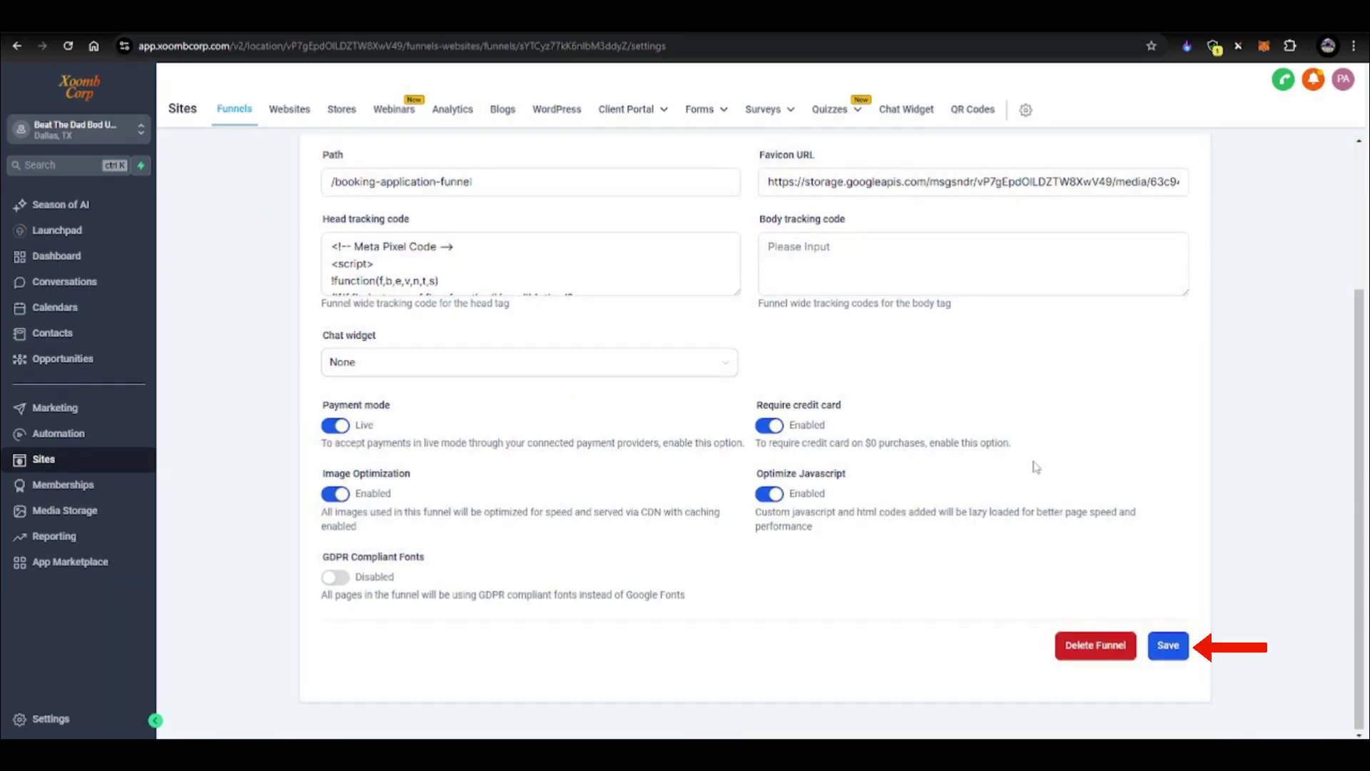
pyautogui.scroll(5, 1035, 467)
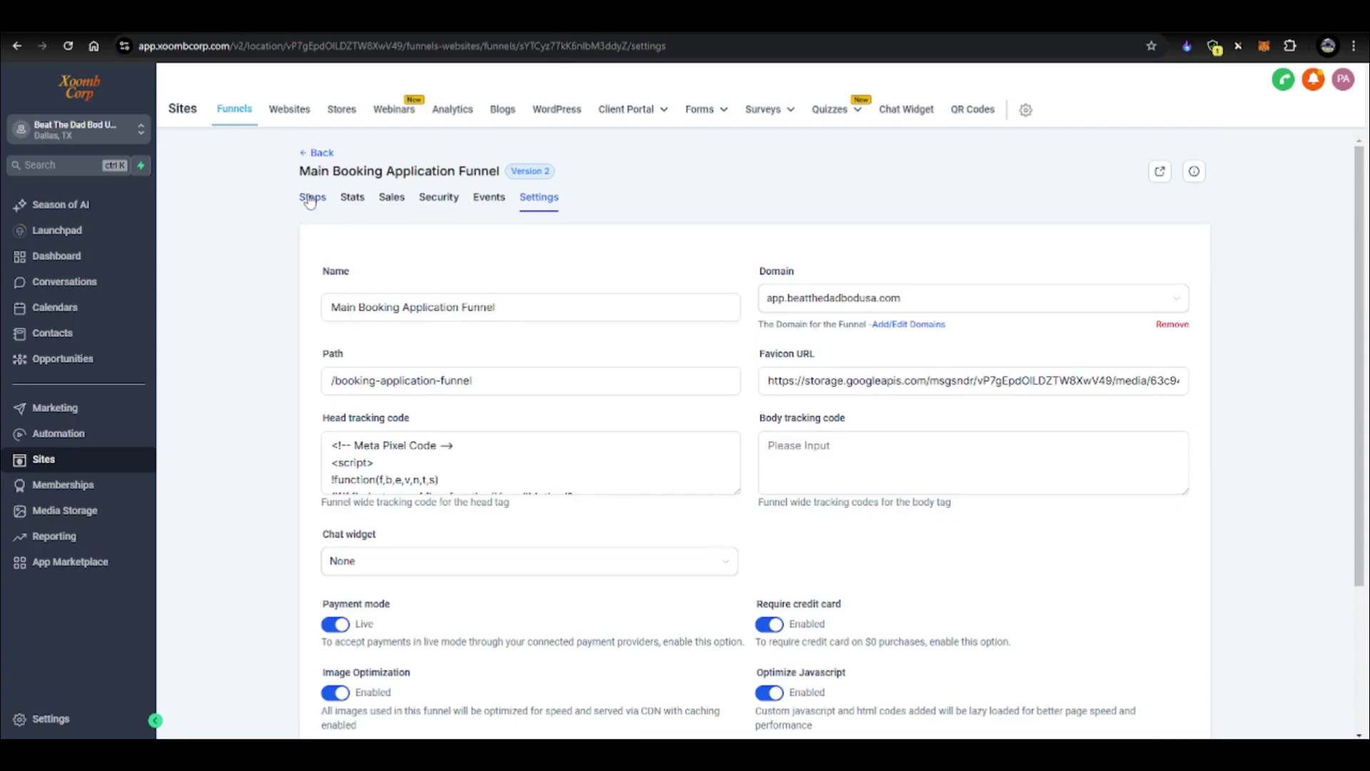
pyautogui.click(312, 197)
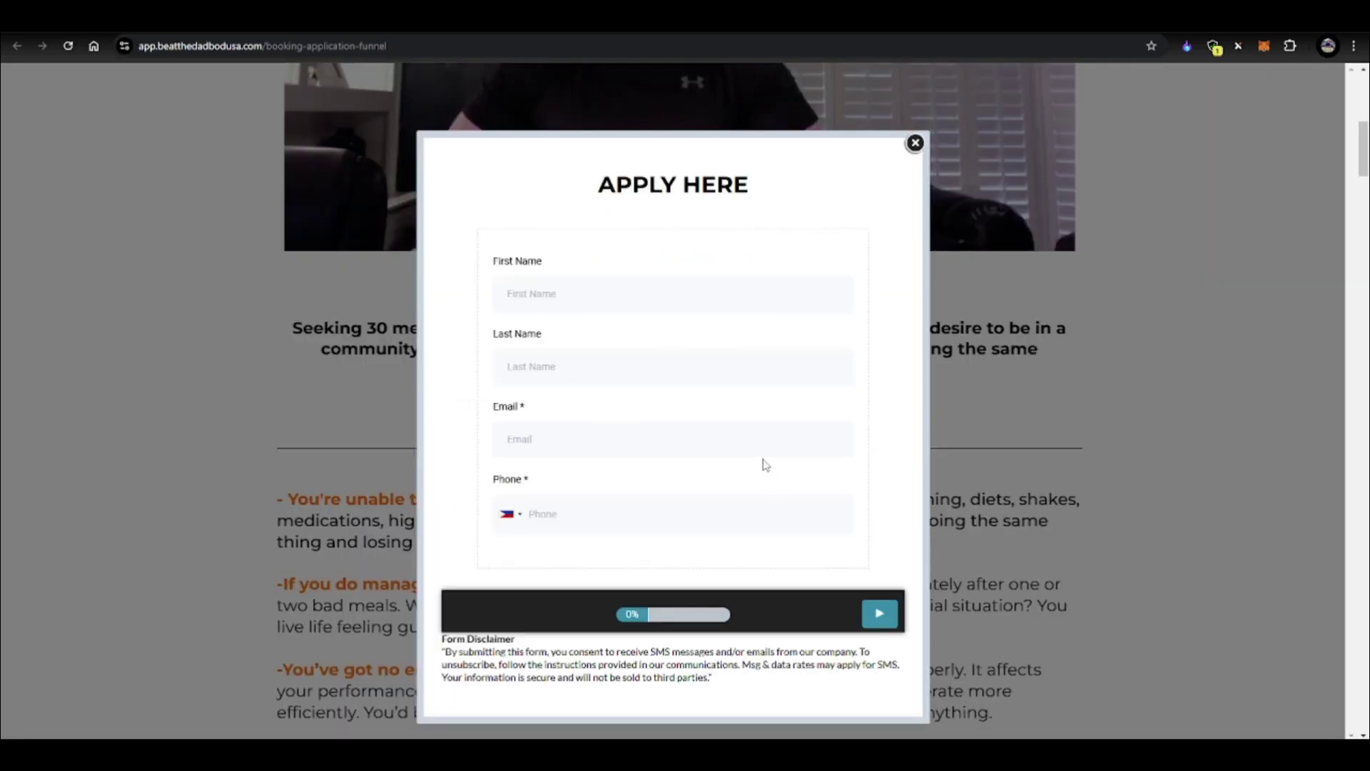
pyautogui.scroll(-8, 765, 465)
# Switch to the Xoomb Corp tab showing the Application Page step overview.
pyautogui.click(113, 118)
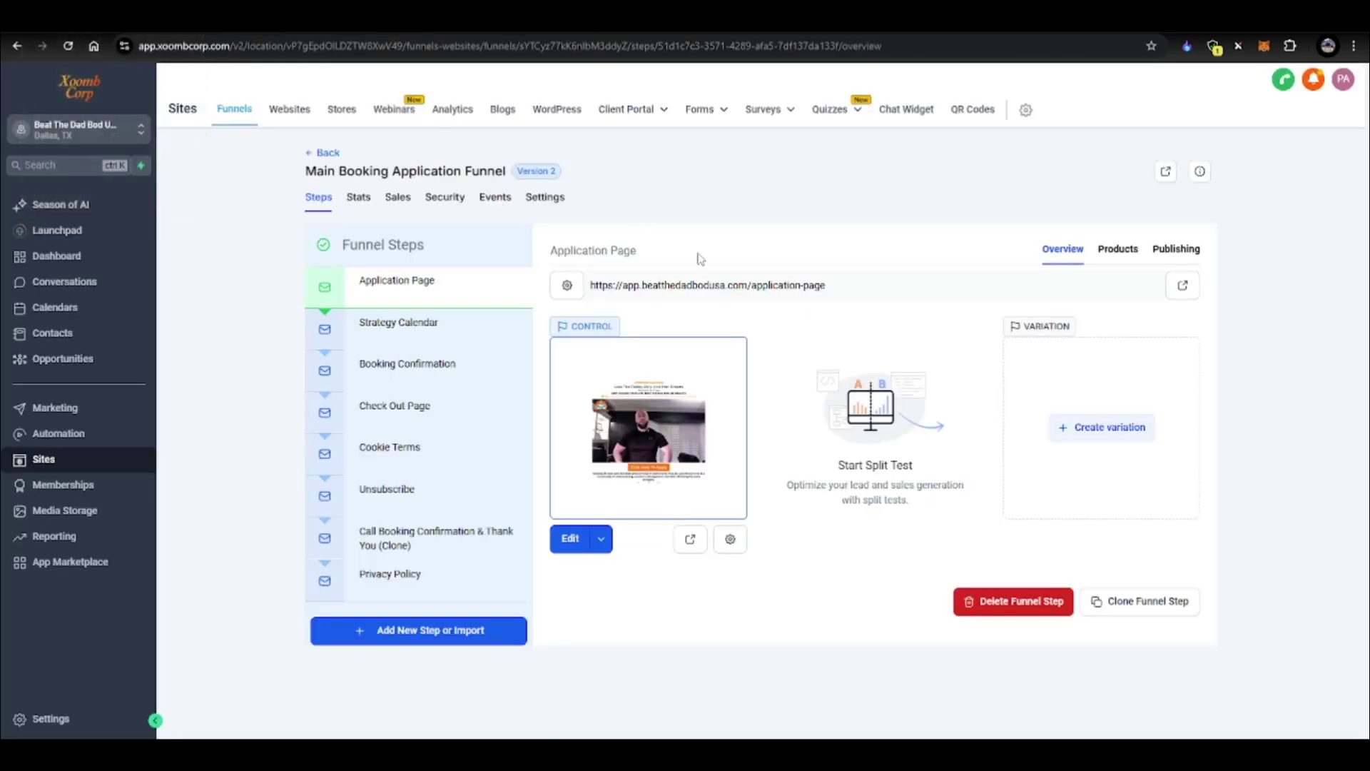